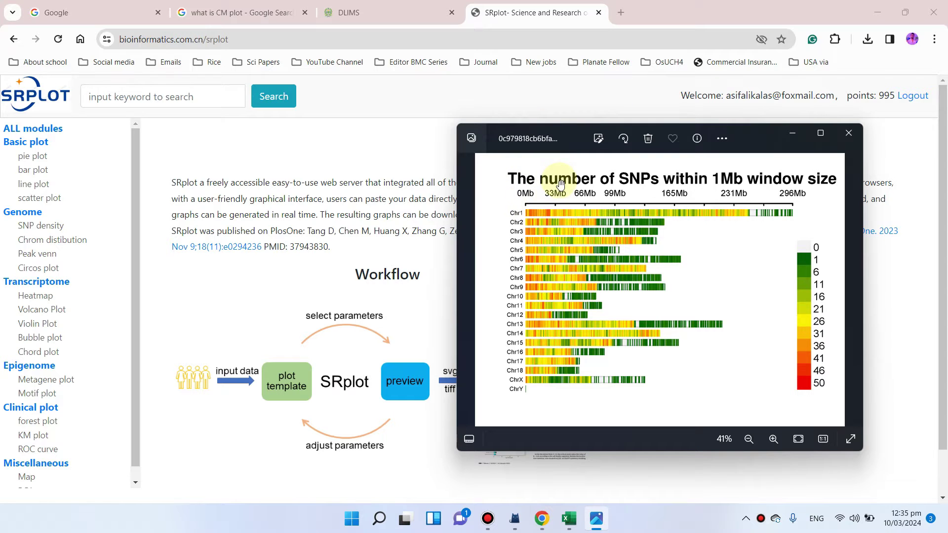
# Step: View the example SNP density image in Photos and move its window over the page
pyautogui.click(551, 215)
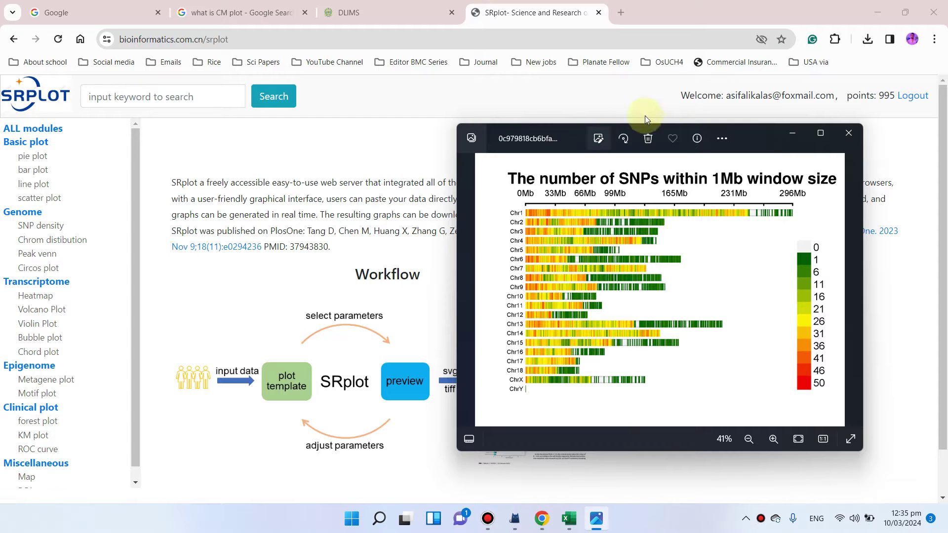
pyautogui.moveTo(758, 130); pyautogui.dragTo(685, 94)
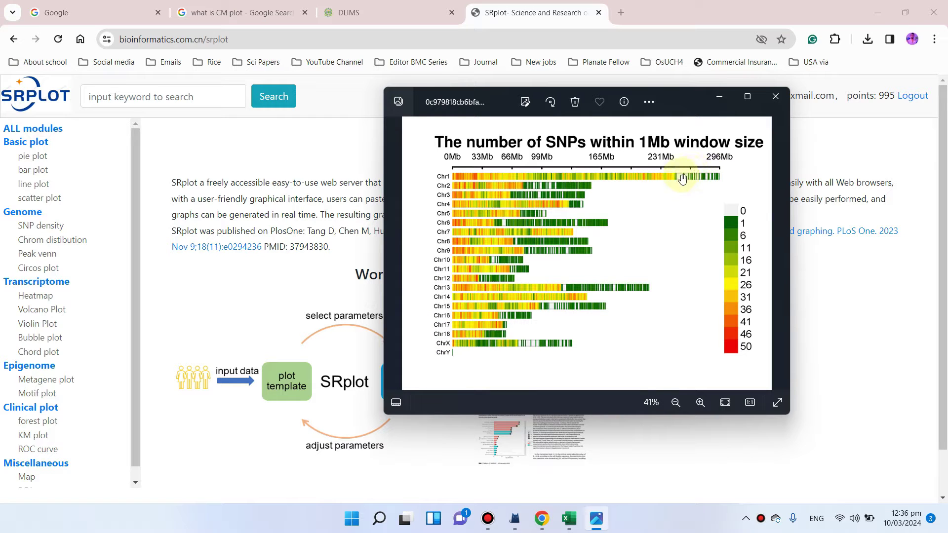
# Step: Minimize the image viewer and search SRplot for 'snp' plot templates
pyautogui.click(718, 99)
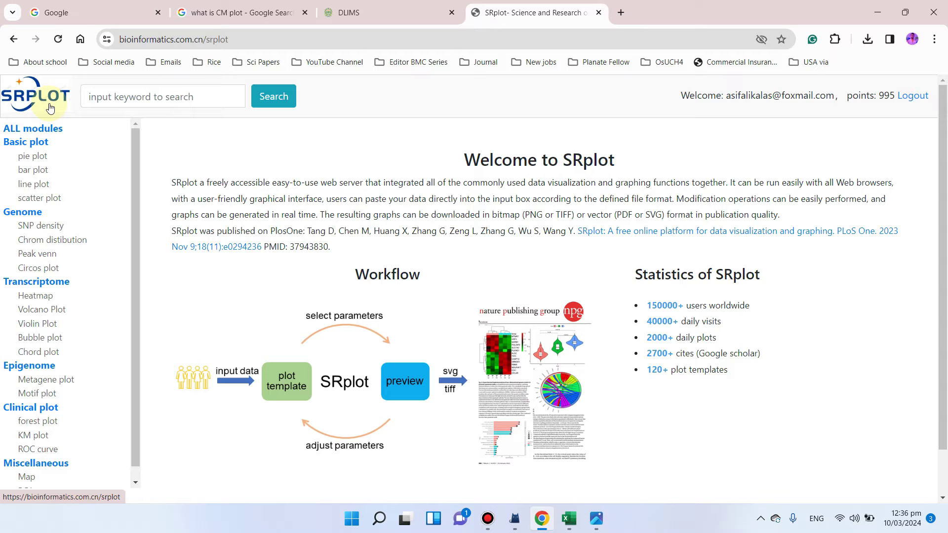
pyautogui.click(156, 97)
pyautogui.write('sn')
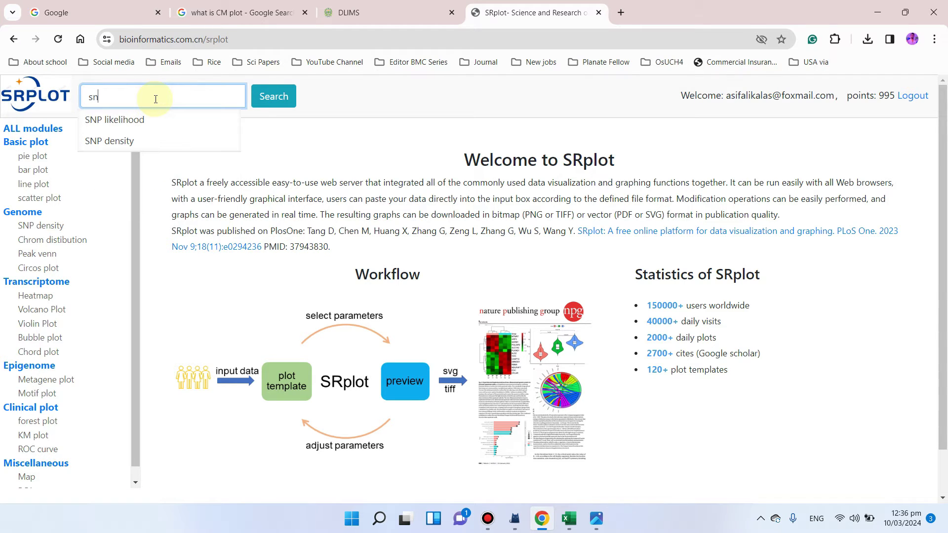
pyautogui.write('p')
pyautogui.click(268, 98)
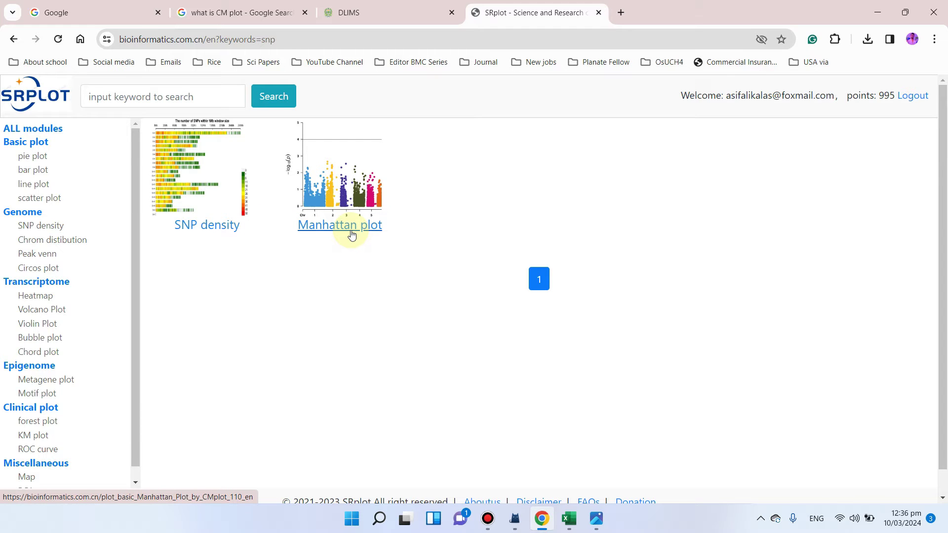
# Step: Open the SNP density template, select its small data box, then bring Excel forward
pyautogui.click(206, 232)
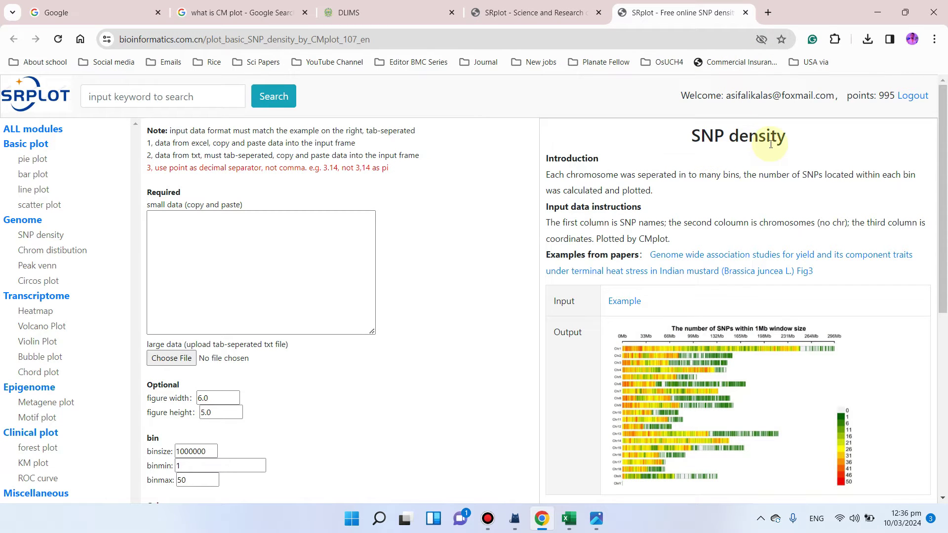
pyautogui.click(279, 245)
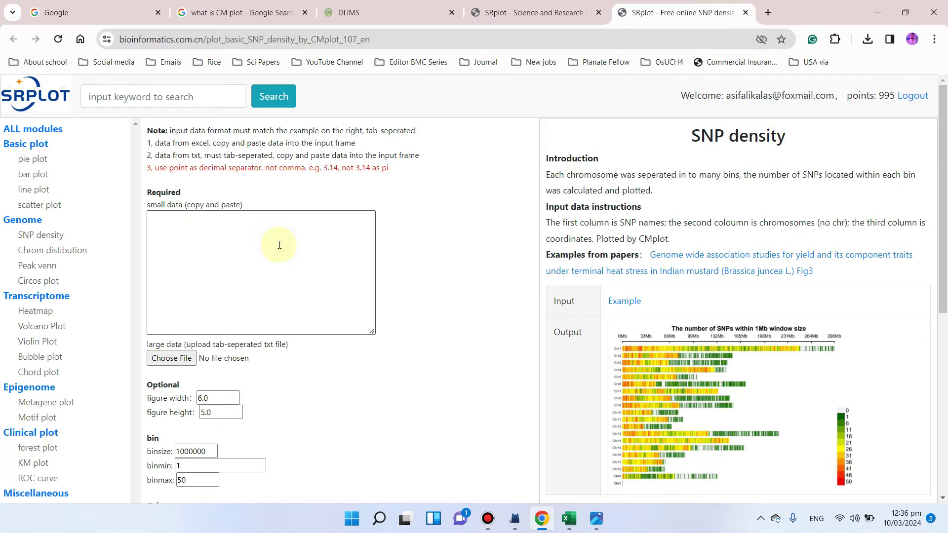
pyautogui.click(199, 228)
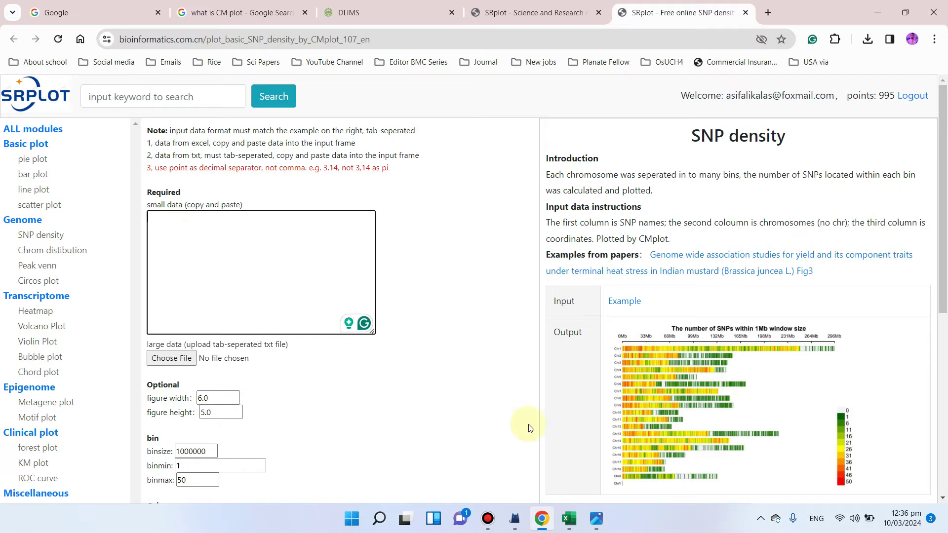
pyautogui.click(569, 521)
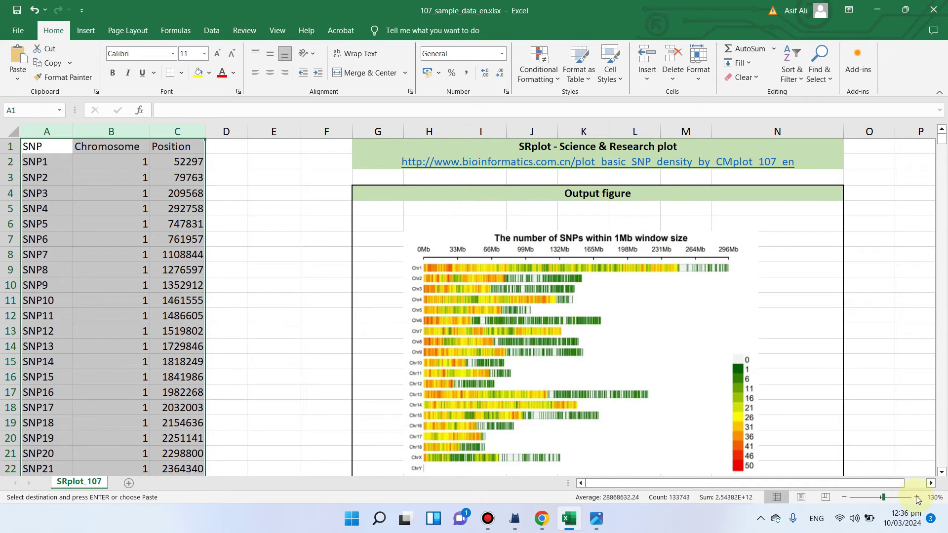
pyautogui.click(916, 497)
pyautogui.click(917, 497)
pyautogui.click(917, 497)
pyautogui.click(448, 298)
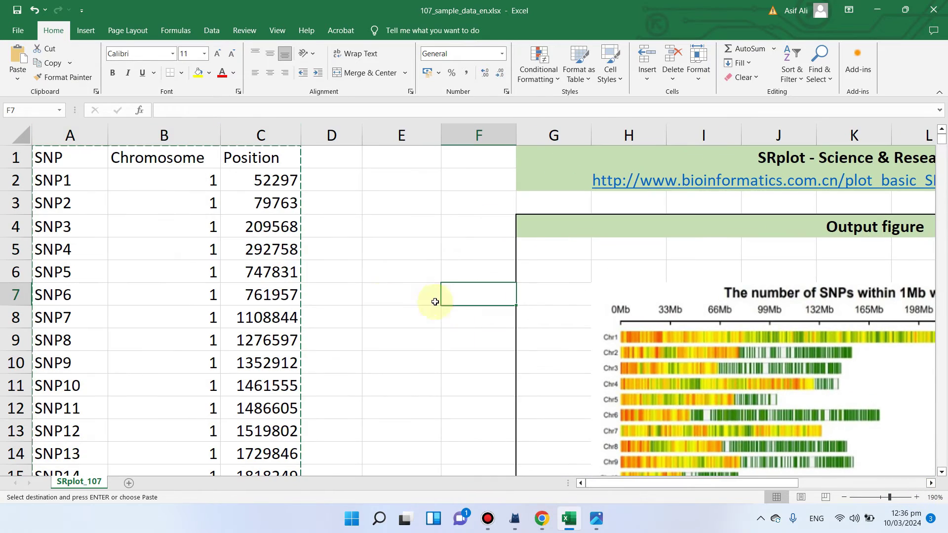
pyautogui.click(72, 155)
pyautogui.scroll(-2, 75, 168)
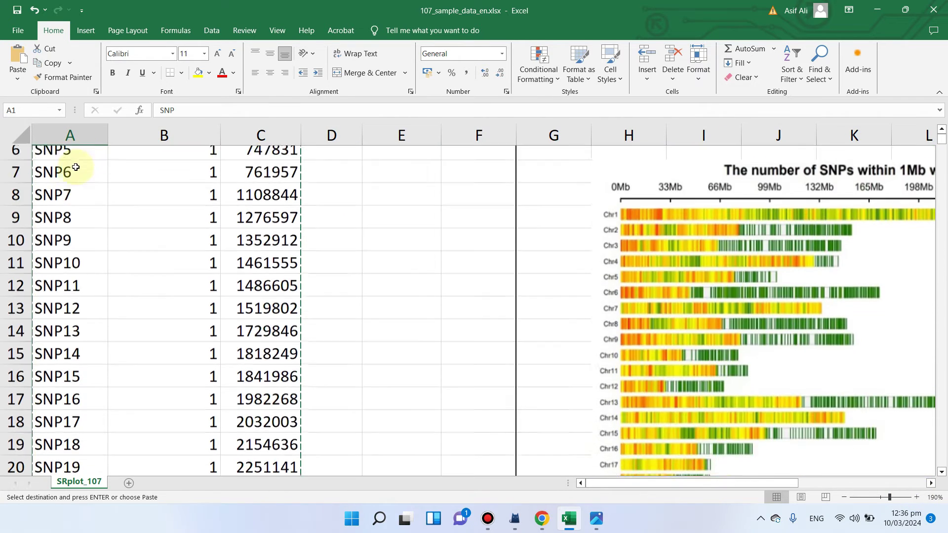
pyautogui.scroll(-4, 63, 223)
pyautogui.scroll(3, 74, 274)
pyautogui.scroll(3, 80, 320)
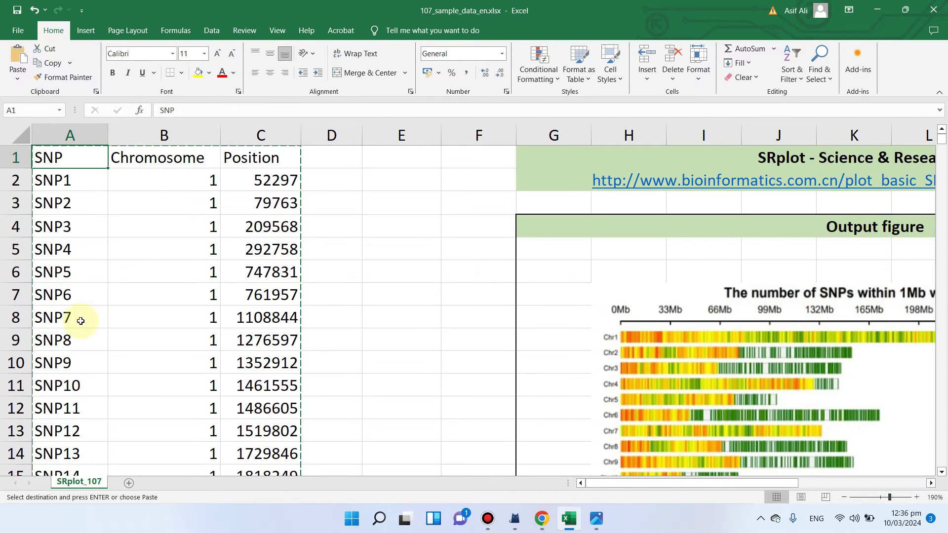
pyautogui.scroll(-3, 63, 222)
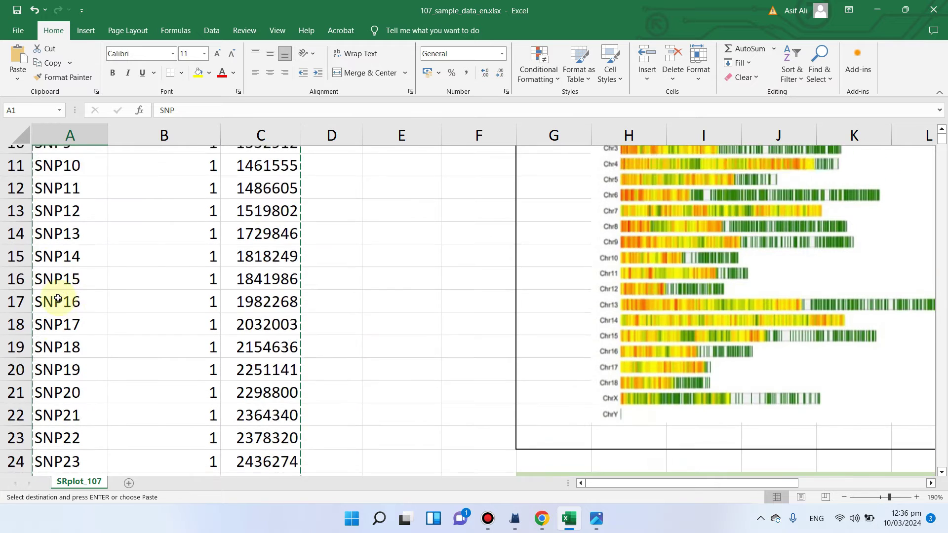
pyautogui.scroll(-4, 57, 299)
pyautogui.scroll(7, 127, 249)
pyautogui.click(198, 159)
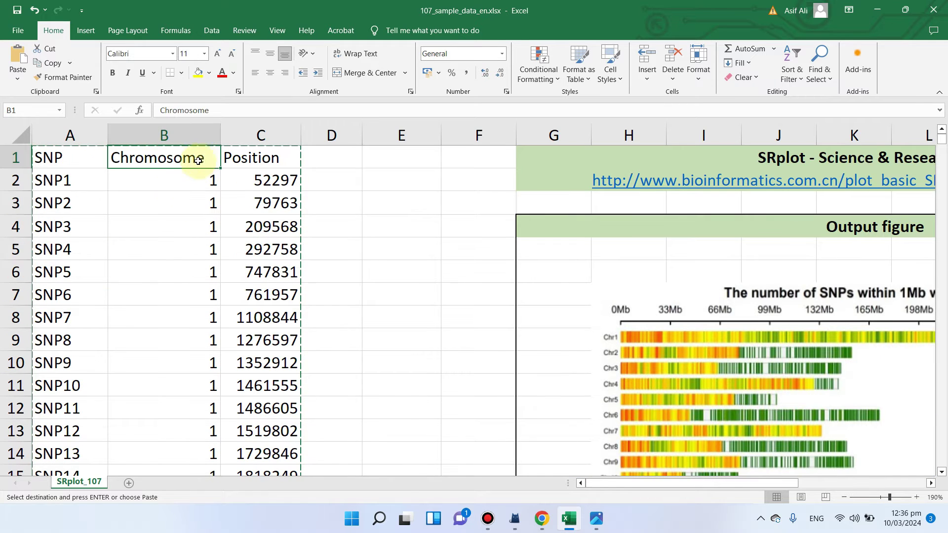
pyautogui.scroll(-6, 191, 223)
pyautogui.scroll(-1, 252, 230)
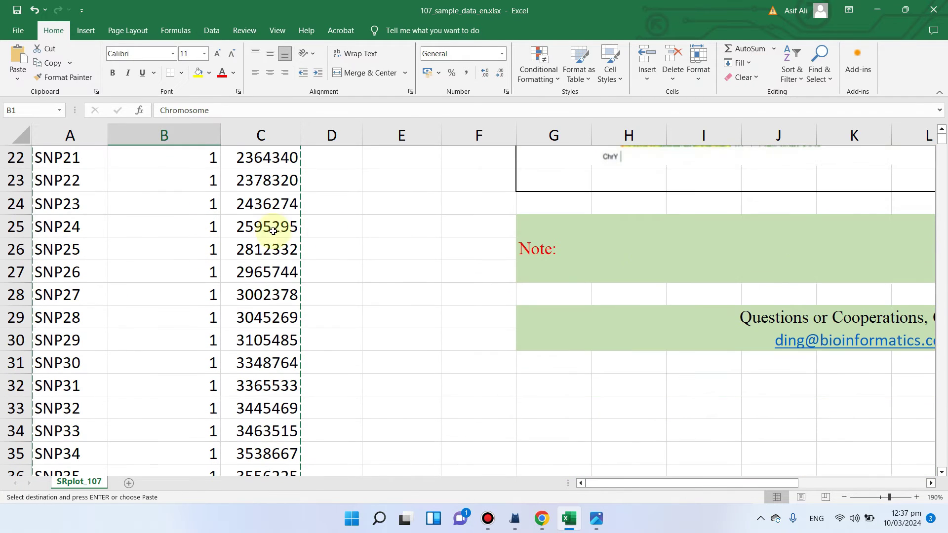
pyautogui.click(848, 499)
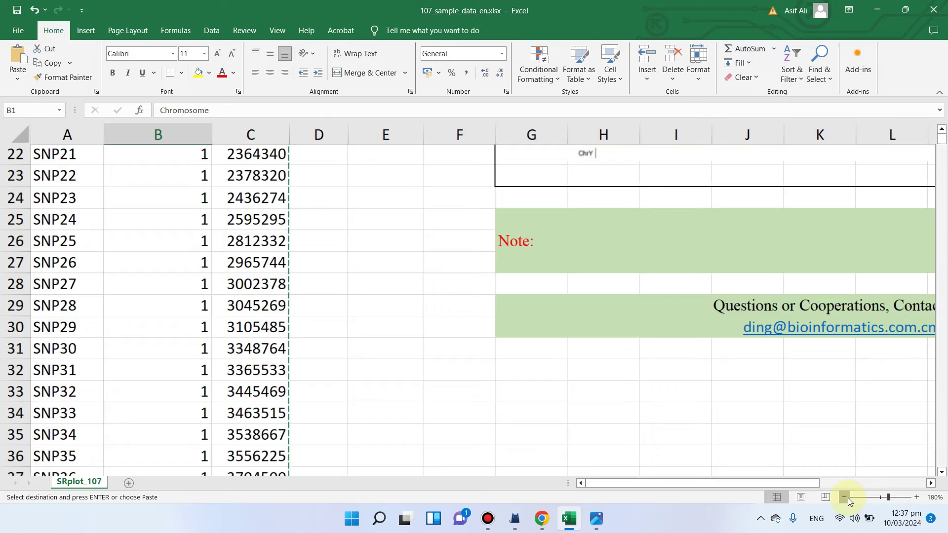
pyautogui.click(848, 498)
pyautogui.scroll(6, 231, 327)
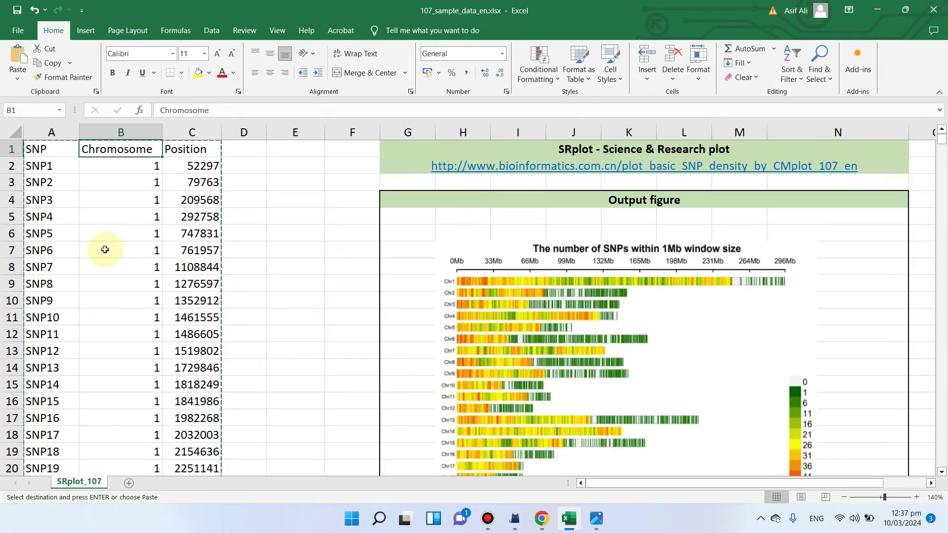
pyautogui.scroll(-1, 101, 328)
pyautogui.scroll(-8, 131, 338)
pyautogui.scroll(-8, 130, 345)
pyautogui.scroll(-16, 130, 345)
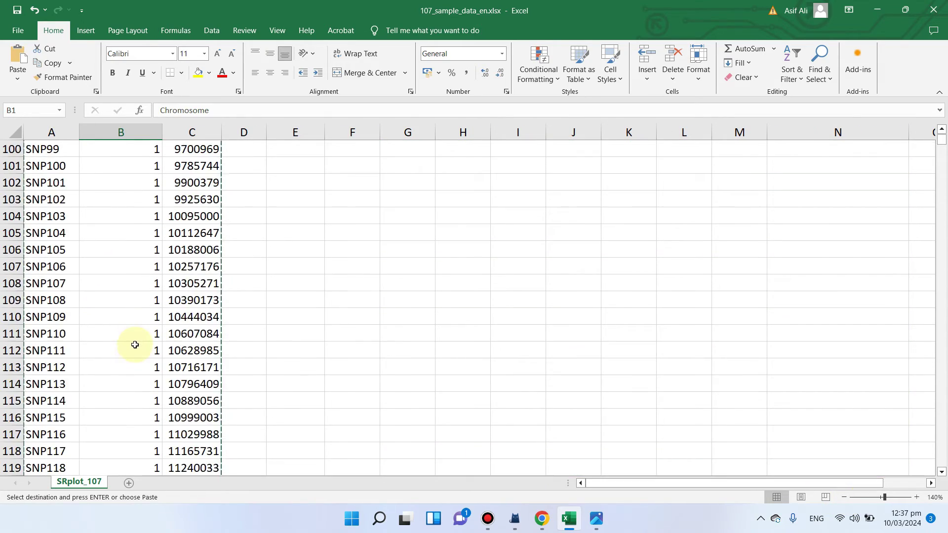
pyautogui.scroll(-8, 130, 345)
pyautogui.scroll(-10, 131, 345)
pyautogui.scroll(-13, 131, 358)
pyautogui.scroll(-8, 131, 358)
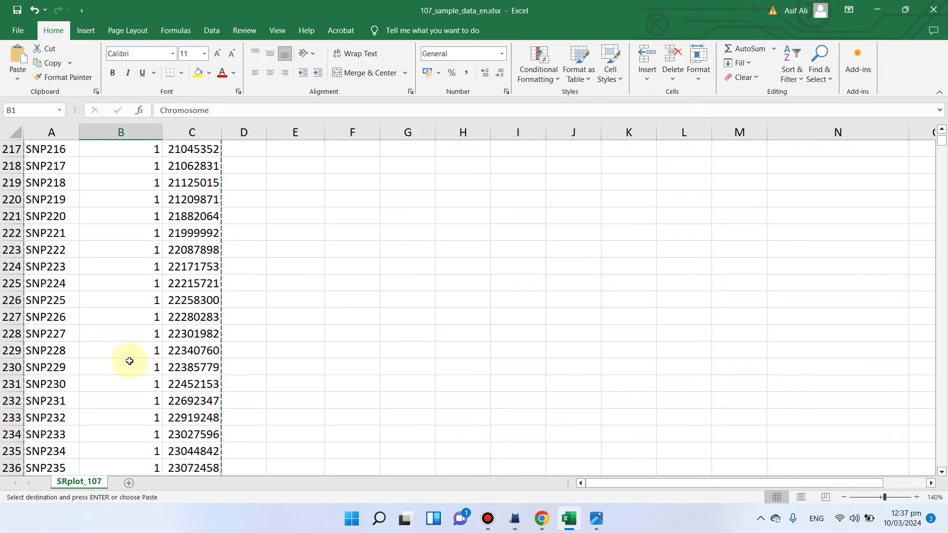
pyautogui.scroll(-7, 131, 357)
pyautogui.scroll(-8, 131, 358)
pyautogui.scroll(-8, 130, 357)
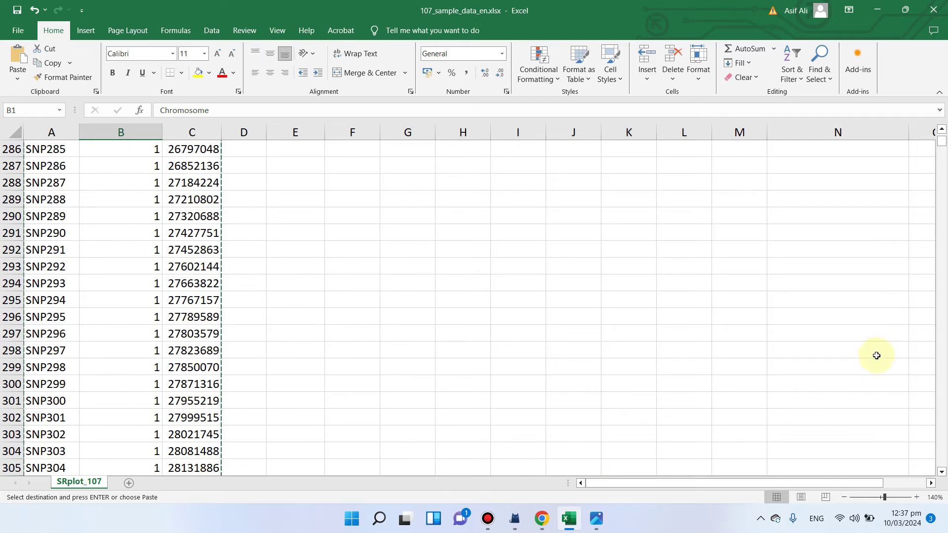
pyautogui.click(844, 497)
pyautogui.click(844, 497)
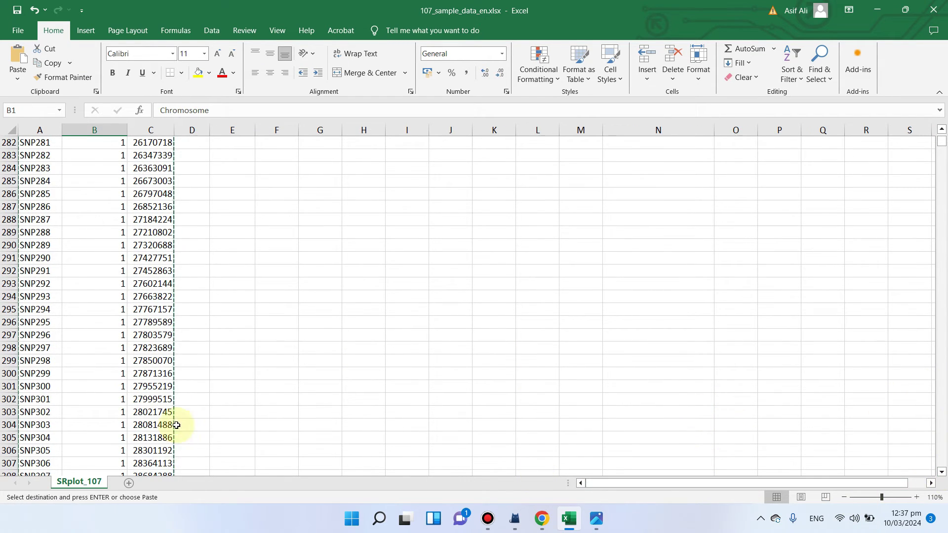
pyautogui.scroll(-8, 101, 363)
pyautogui.scroll(-10, 112, 383)
pyautogui.scroll(-8, 112, 383)
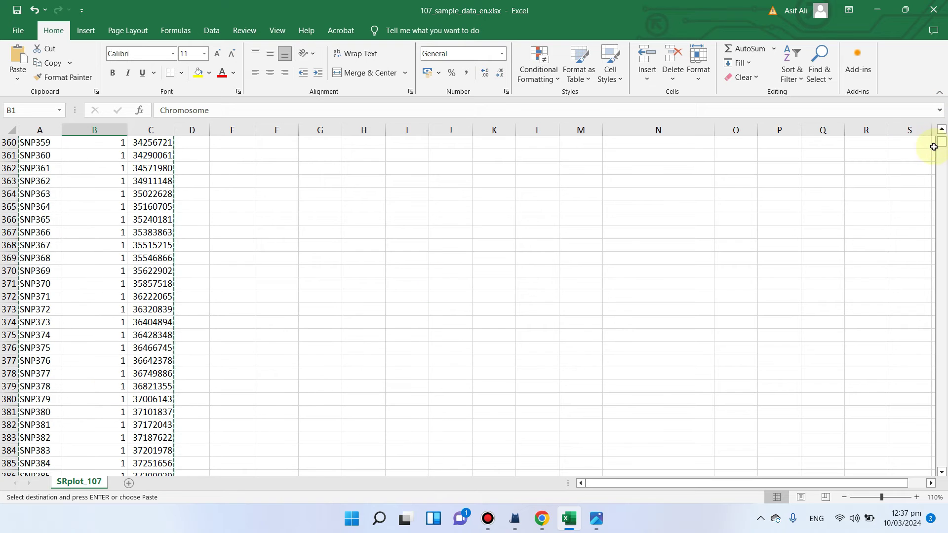
pyautogui.moveTo(943, 146)
pyautogui.mouseDown()
pyautogui.moveTo(932, 248)
pyautogui.moveTo(942, 138)
pyautogui.mouseUp()
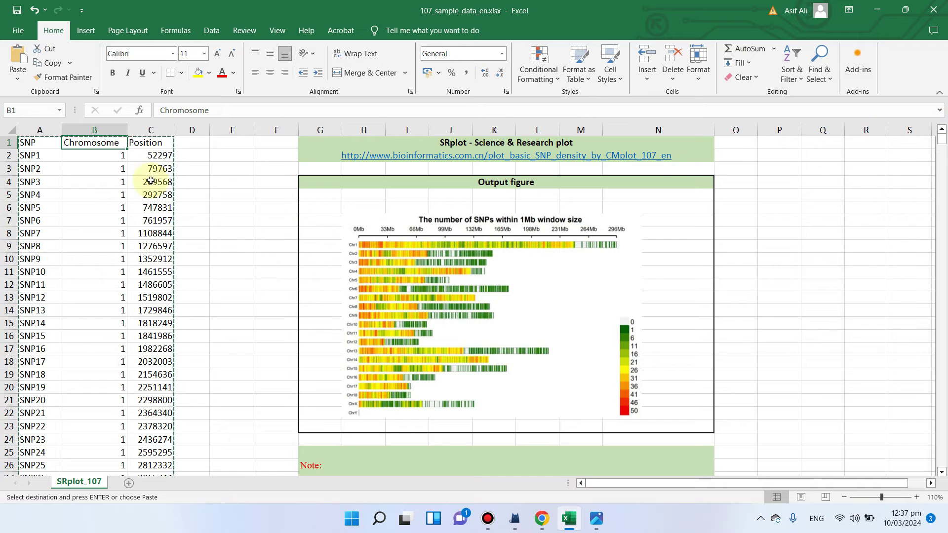
# Step: Copy the SNP, Chromosome and Position columns (A–C), then minimize Excel
pyautogui.click(220, 142)
pyautogui.click(166, 141)
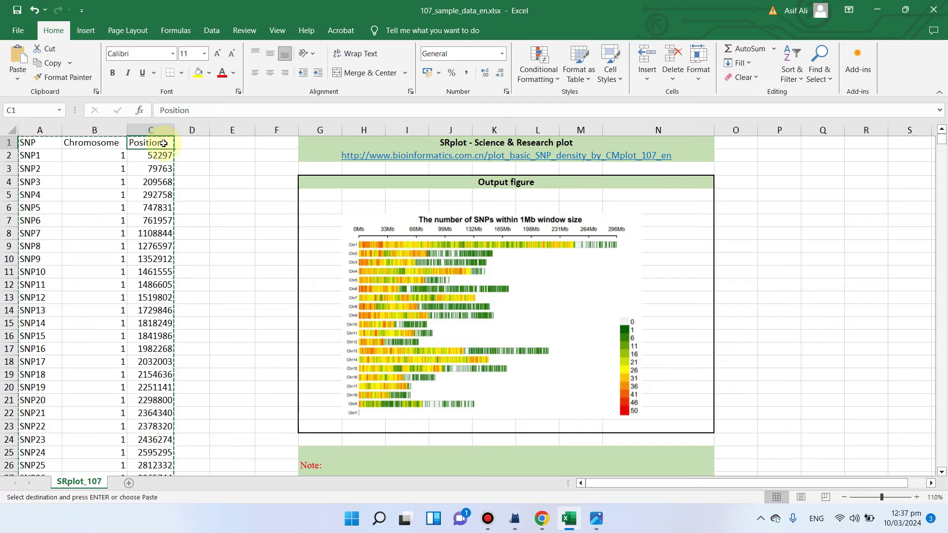
pyautogui.click(197, 209)
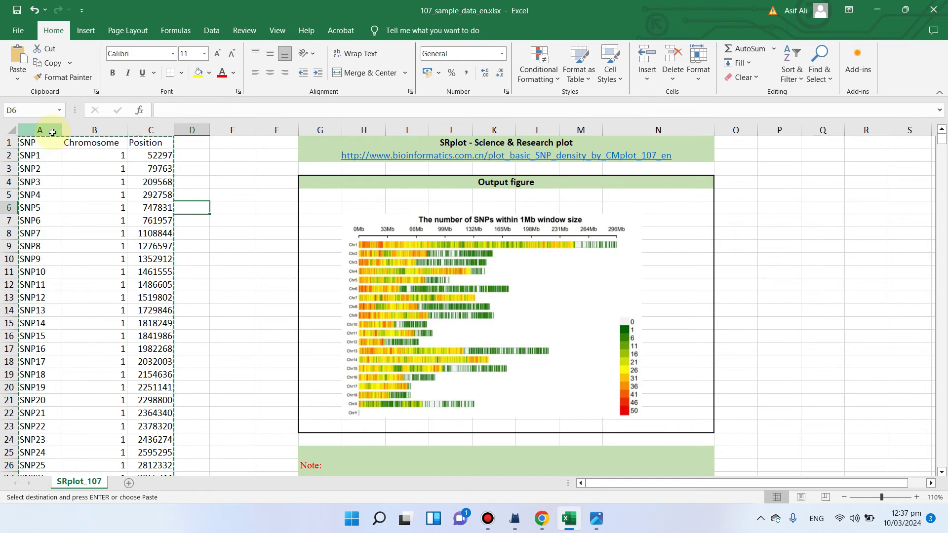
pyautogui.click(52, 131)
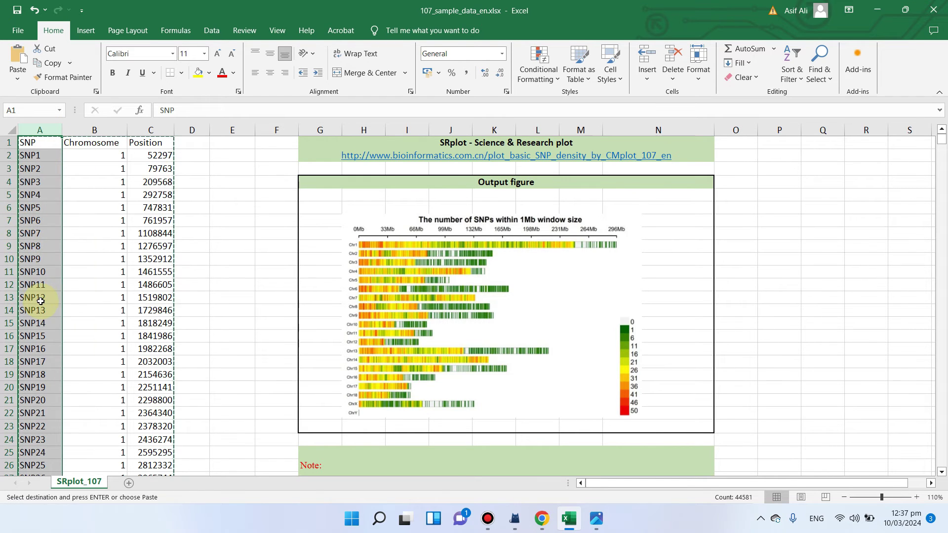
pyautogui.click(115, 130)
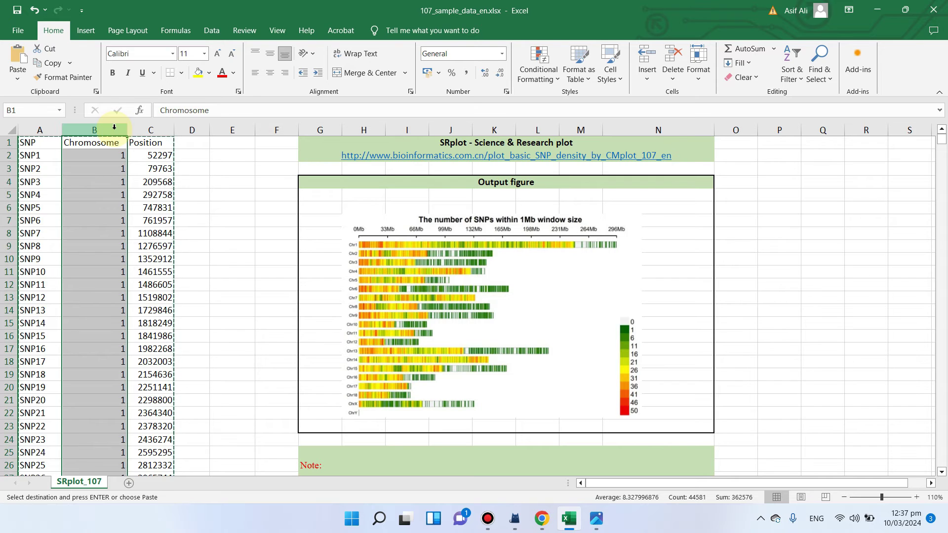
pyautogui.click(160, 130)
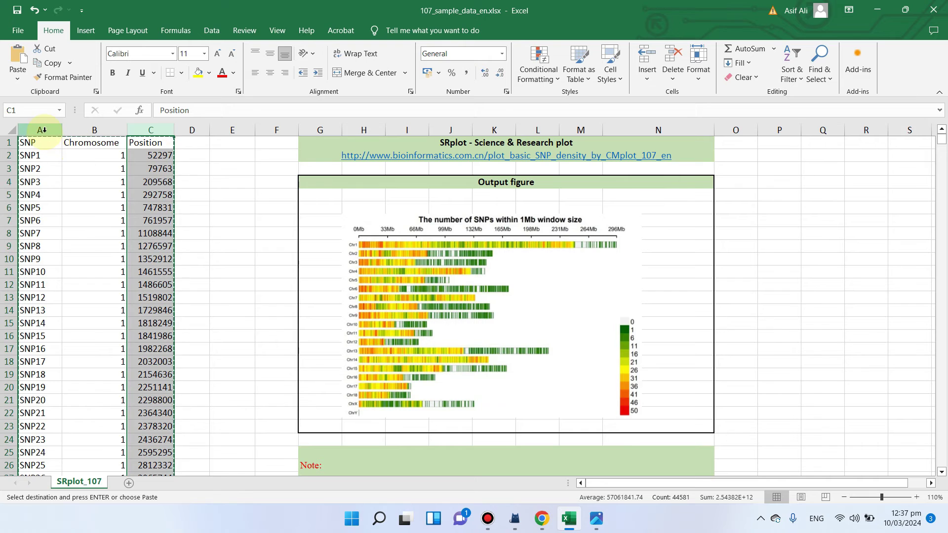
pyautogui.moveTo(43, 129); pyautogui.dragTo(139, 129)
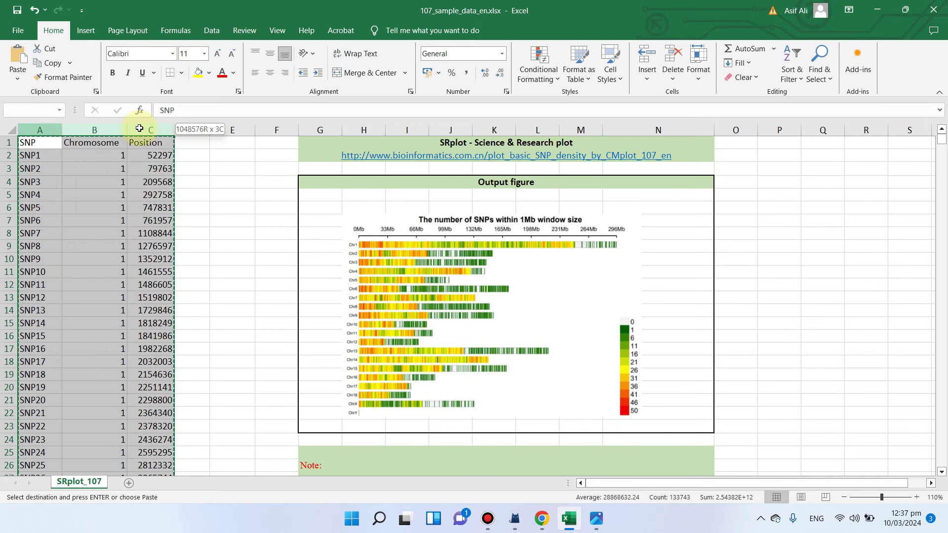
pyautogui.rightClick(139, 127)
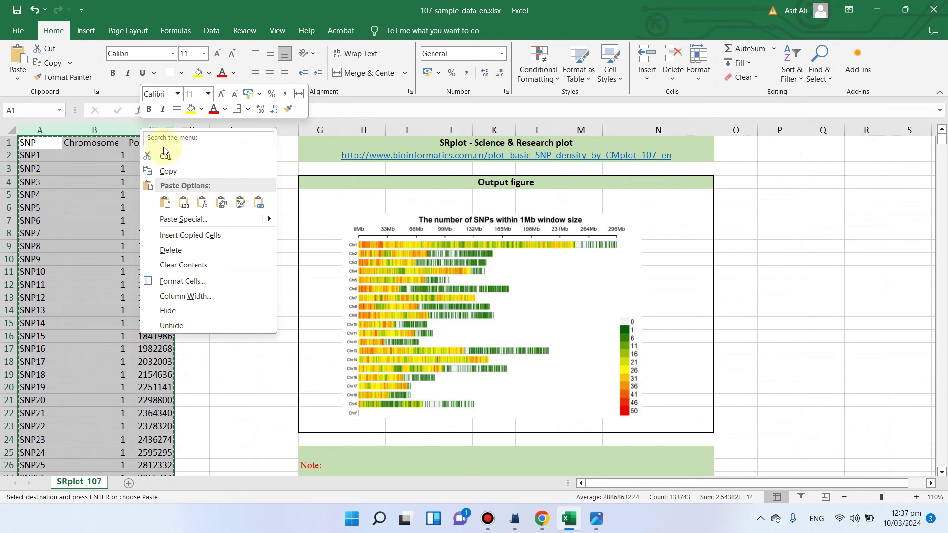
pyautogui.click(169, 171)
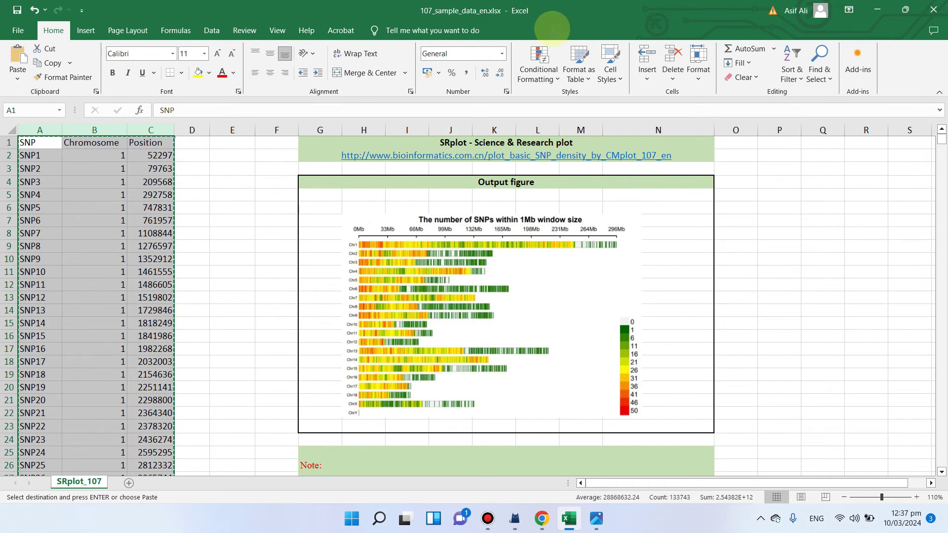
pyautogui.click(876, 9)
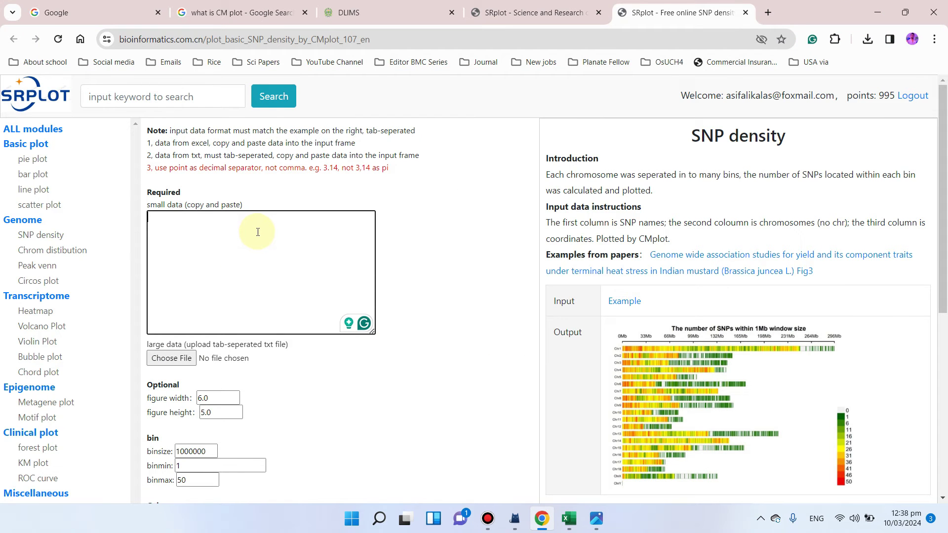
# Step: Paste the copied SNP table into the small data box
pyautogui.hotkey('ctrl', 'v')
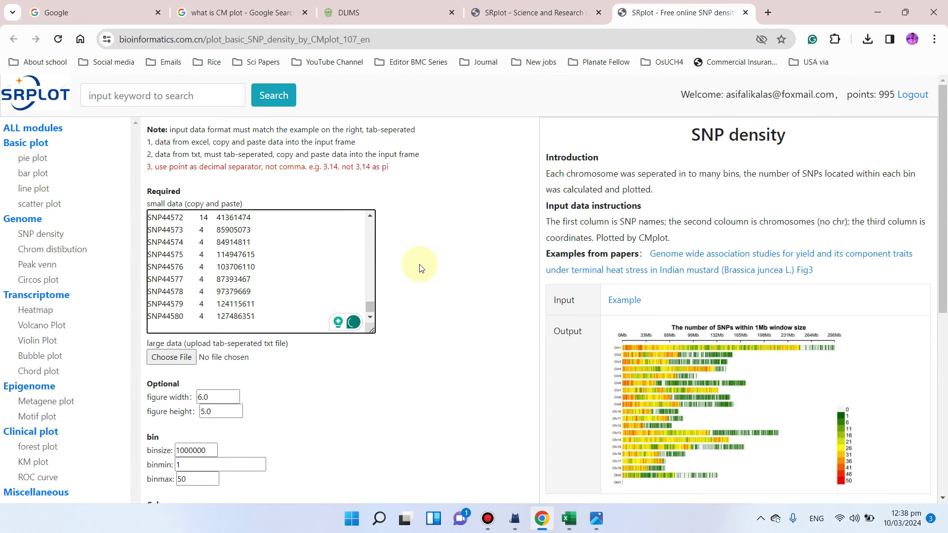
pyautogui.scroll(-3, 421, 267)
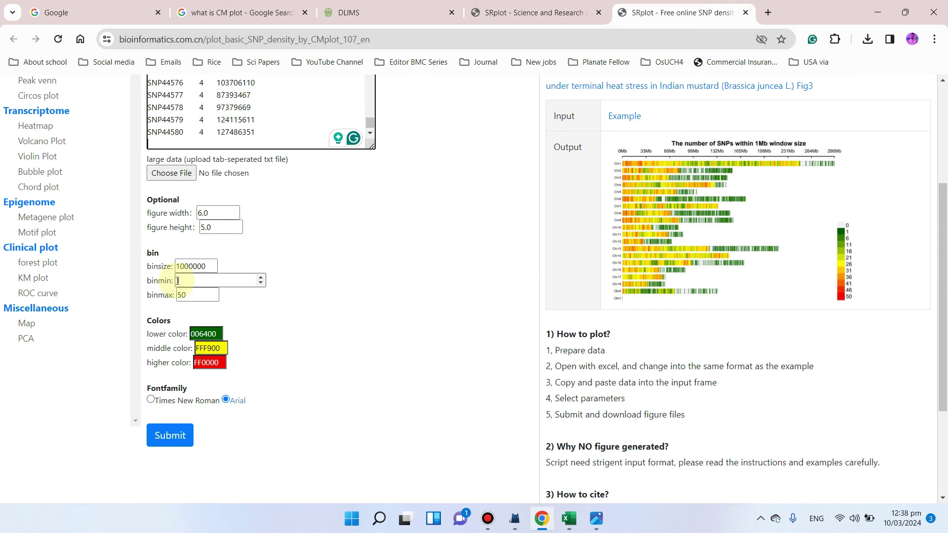
pyautogui.write('1')
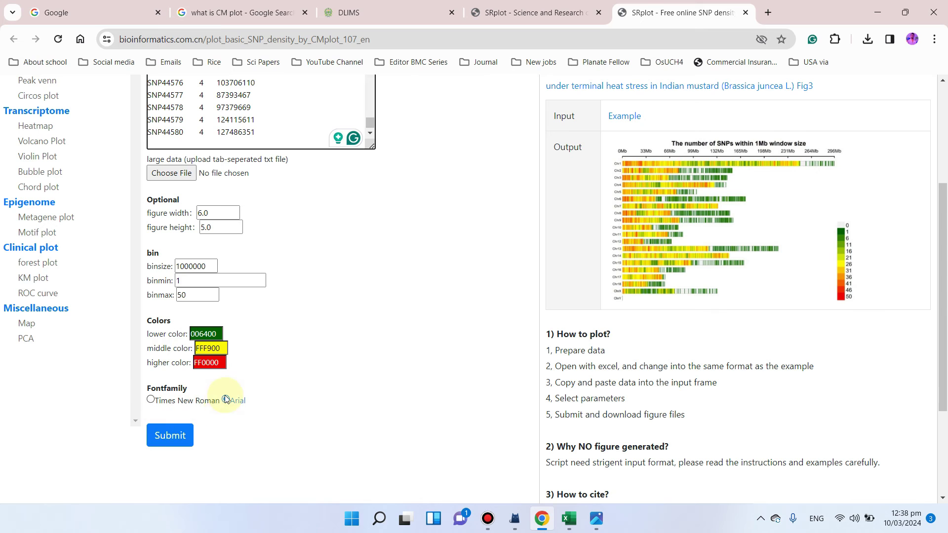
# Step: Submit the pasted SNP data and download the resulting density plot as a PDF
pyautogui.click(182, 443)
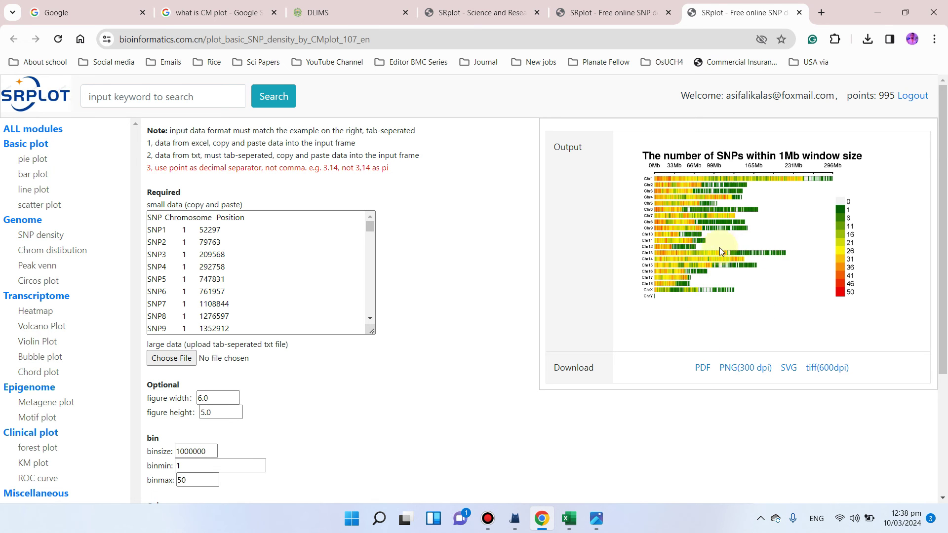
pyautogui.click(706, 372)
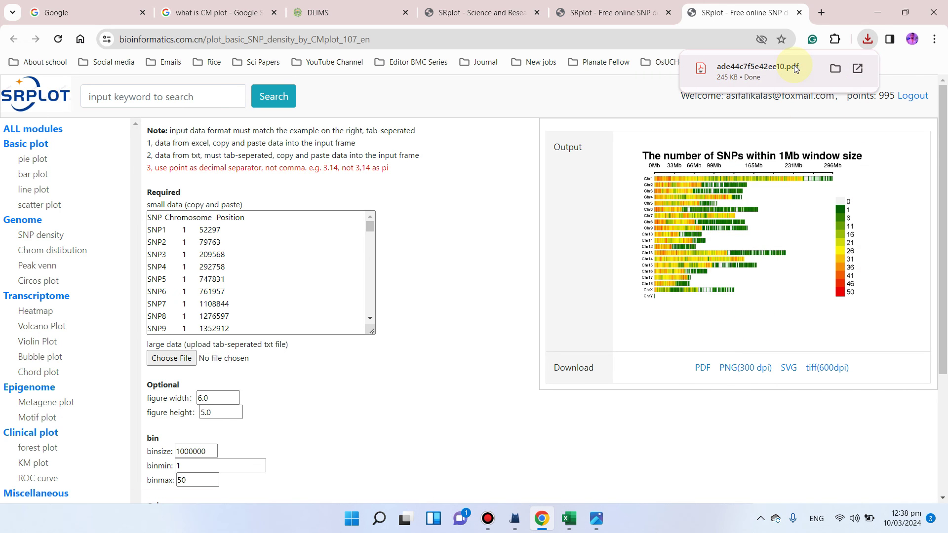
# Step: Open the downloaded PDF and zoom in to 175% to inspect the chromosome bars
pyautogui.click(794, 65)
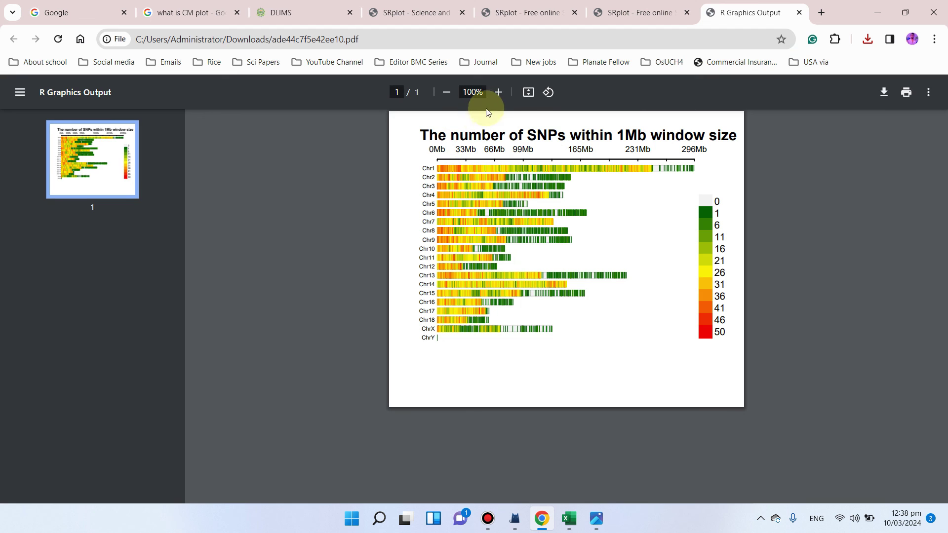
pyautogui.click(497, 91)
pyautogui.click(498, 91)
pyautogui.click(498, 92)
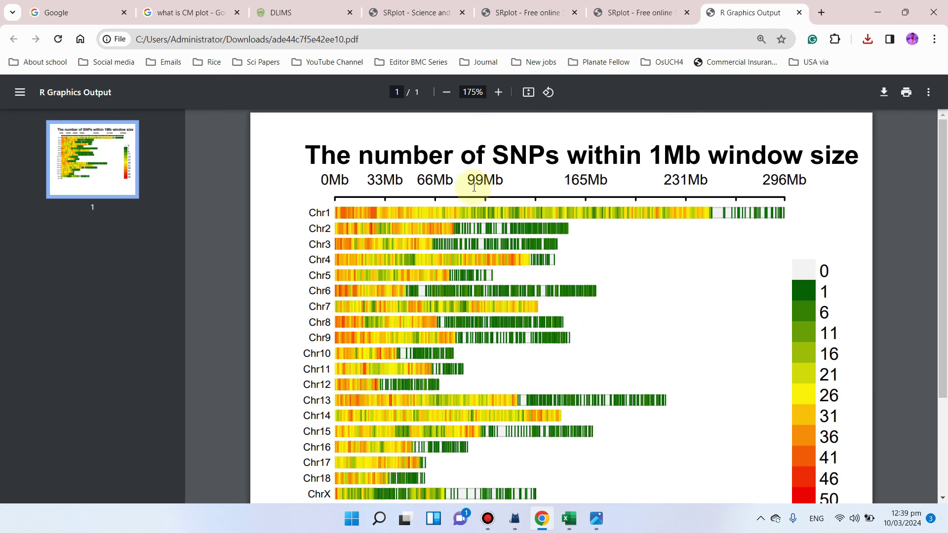
pyautogui.scroll(-1, 318, 289)
pyautogui.scroll(-1, 371, 303)
pyautogui.scroll(1, 391, 323)
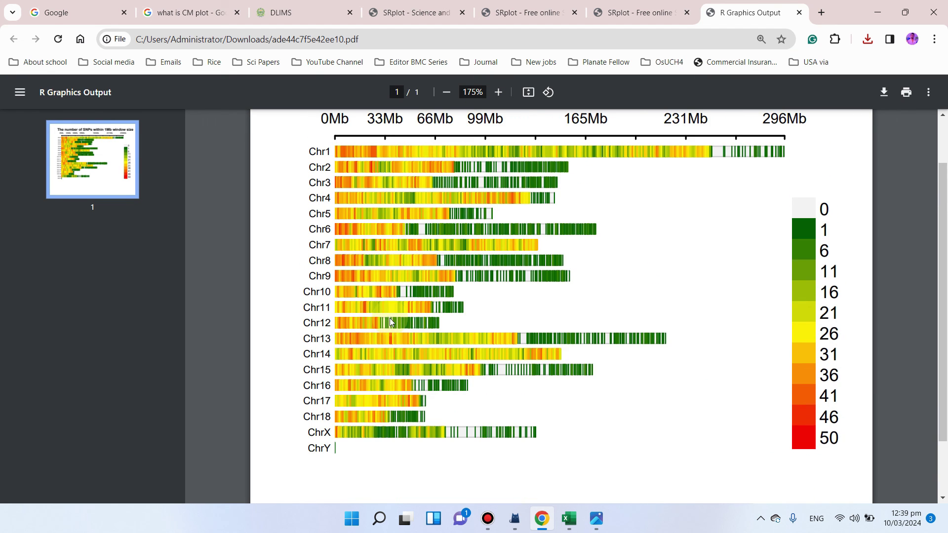
pyautogui.scroll(1, 409, 378)
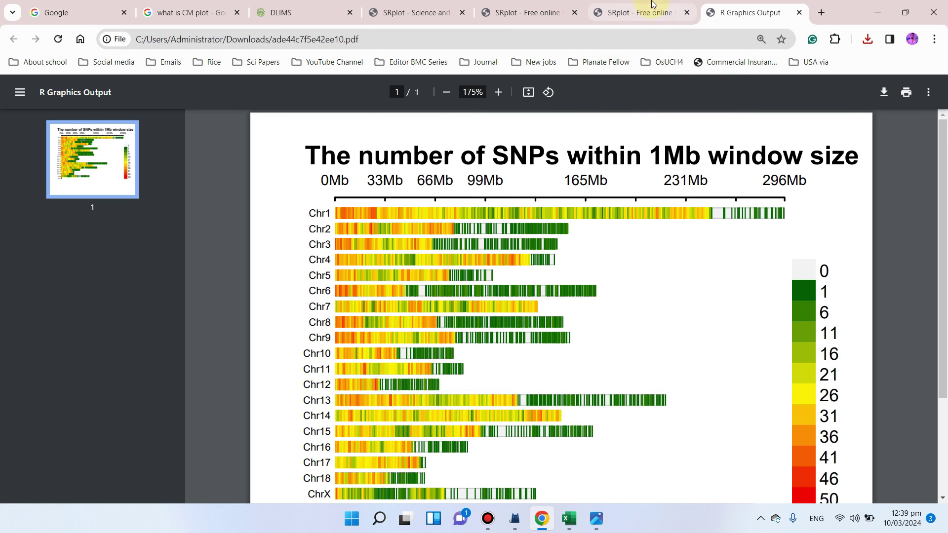
# Step: Switch back to the 'SRplot - Free online' tab showing the generated plot
pyautogui.click(641, 12)
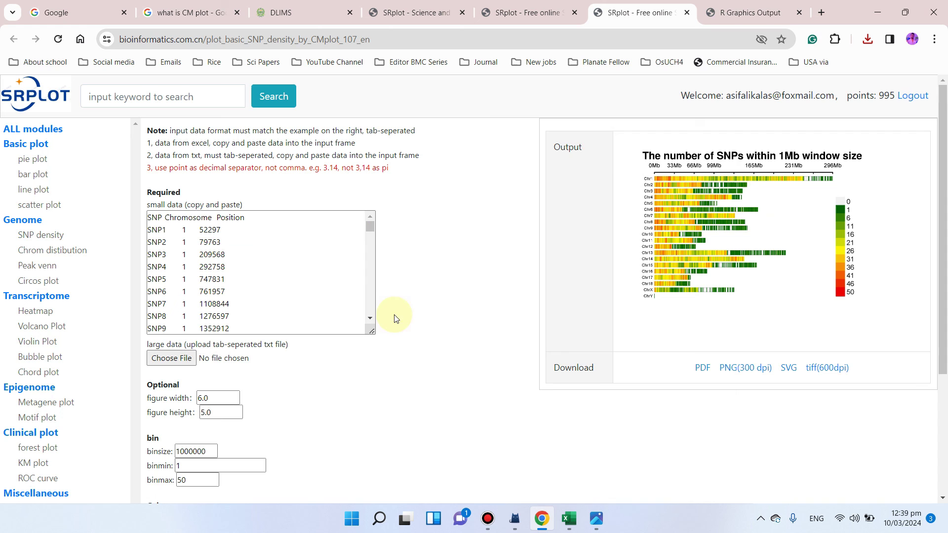